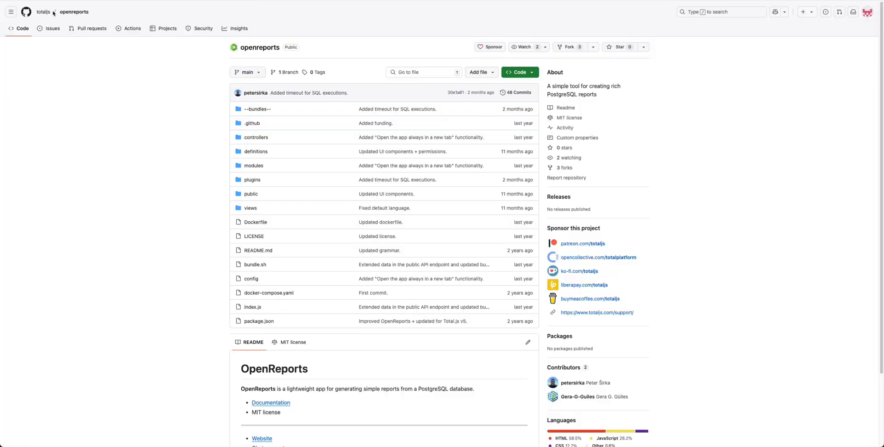
# Copy the HTTPS clone URL of the totaljs/openreports repository
pyautogui.moveTo(98, 15); pyautogui.dragTo(51, 14)
pyautogui.click(193, 123)
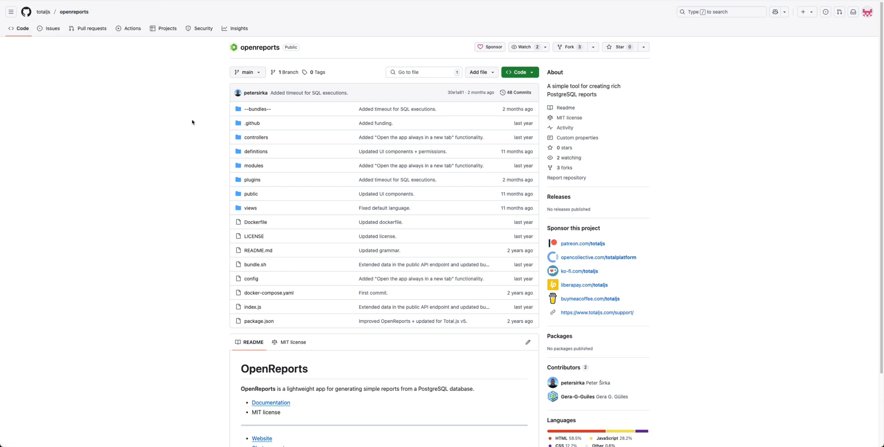
pyautogui.click(532, 75)
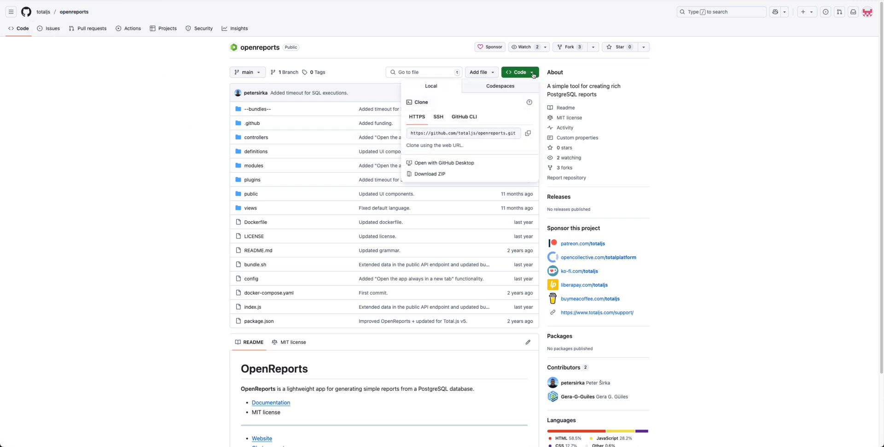
pyautogui.click(528, 134)
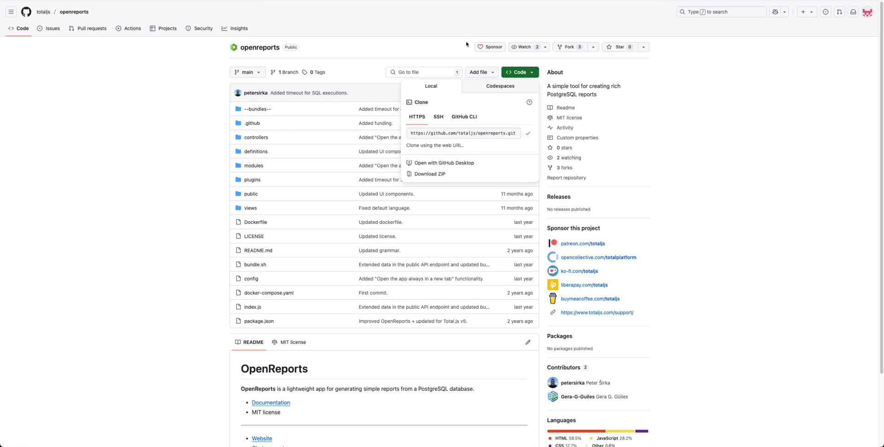
# Switch to the file manager, create a folder named openreports in Tutorials/IoT, and open it
pyautogui.hotkey('ctrl', 'Up')
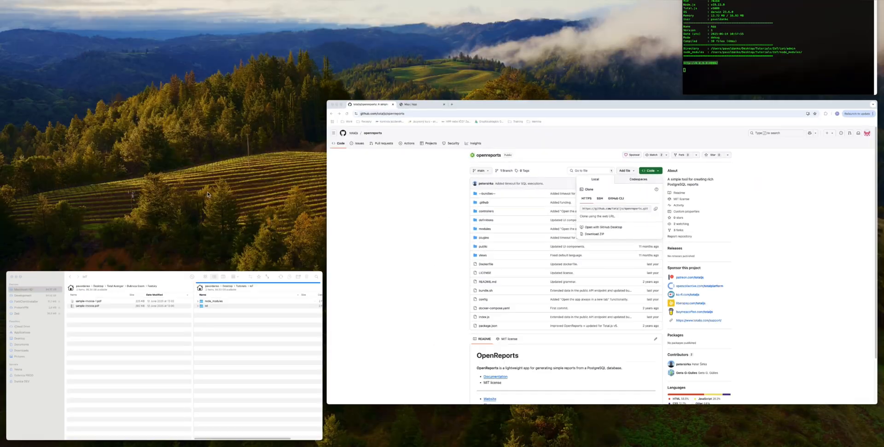
pyautogui.click(250, 293)
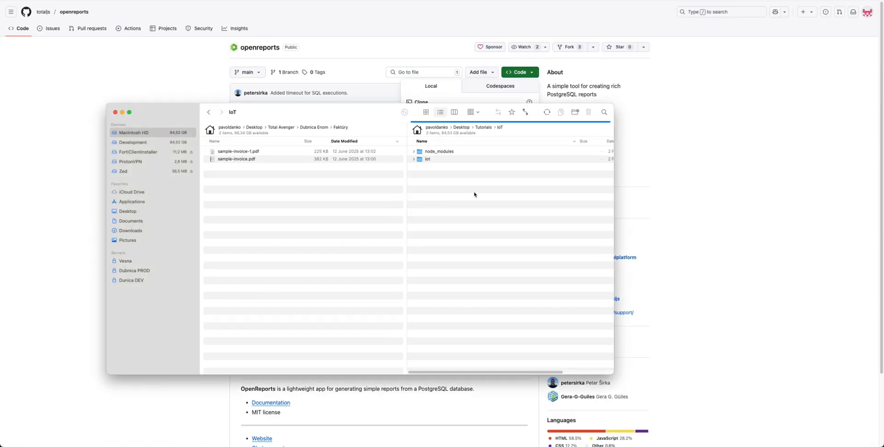
pyautogui.rightClick(435, 172)
pyautogui.click(444, 178)
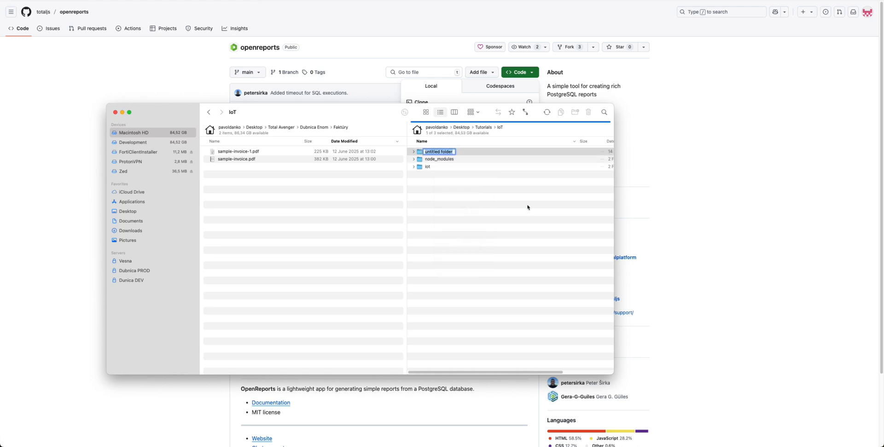
pyautogui.write('openreports')
pyautogui.press('Return')
pyautogui.doubleClick(446, 151)
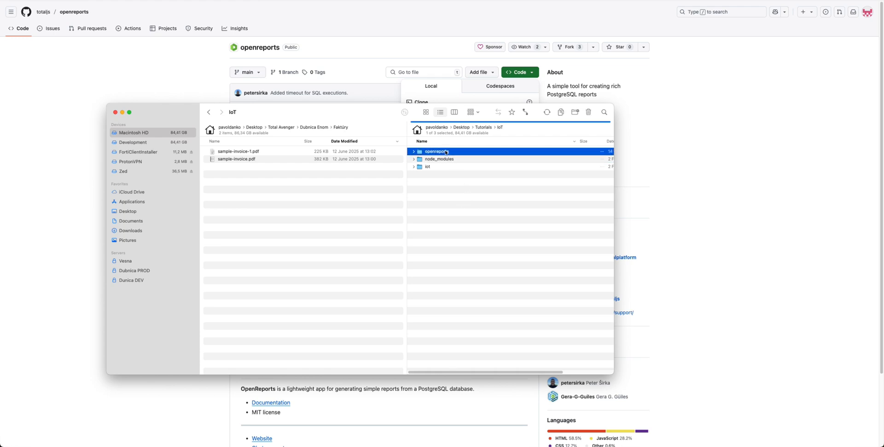
pyautogui.click(43, 1)
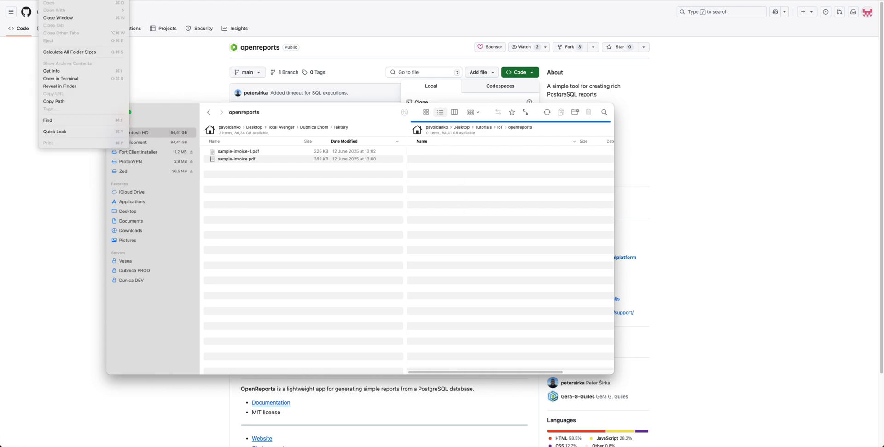
pyautogui.click(88, 80)
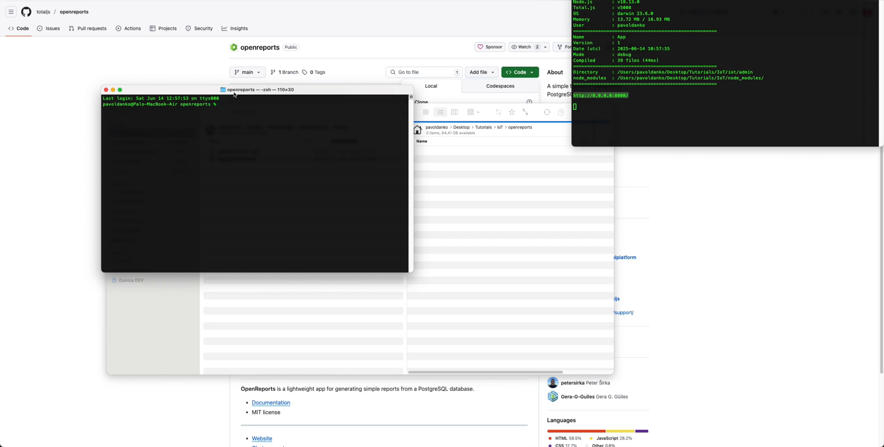
pyautogui.write('git clone')
pyautogui.press('super+v')
pyautogui.press('Return')
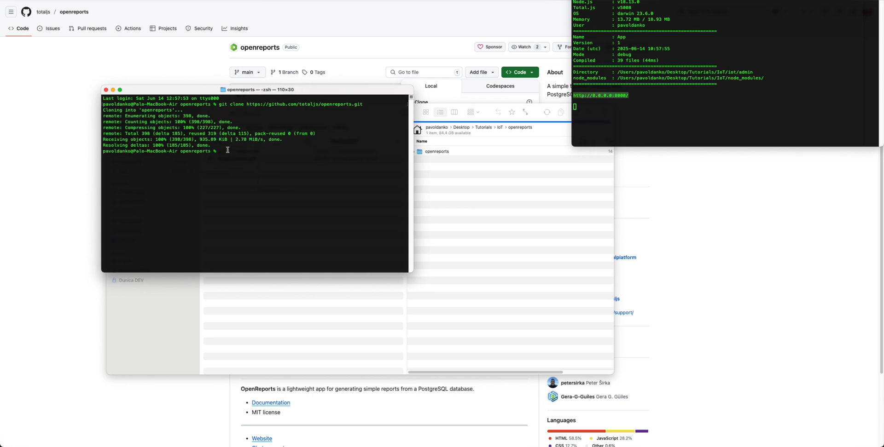
# Return to the file manager and open the cloned openreports folder inside the openreports folder
pyautogui.click(497, 174)
pyautogui.doubleClick(428, 152)
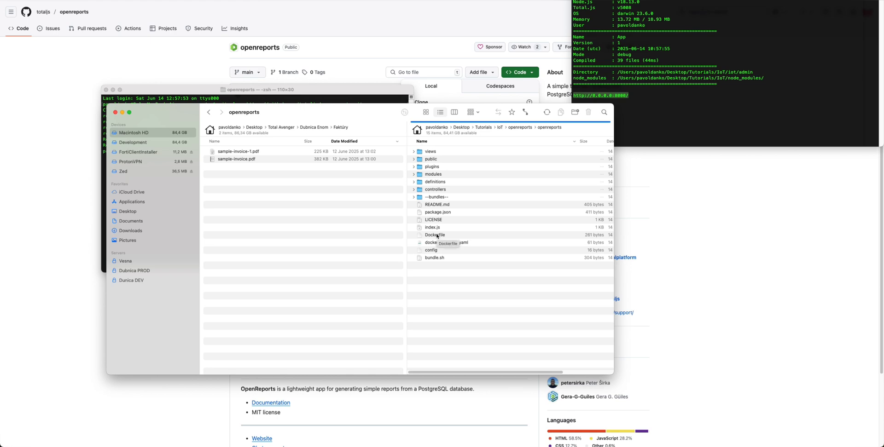
pyautogui.press('super+Tab')
pyautogui.hotkey('ctrl', 'Up')
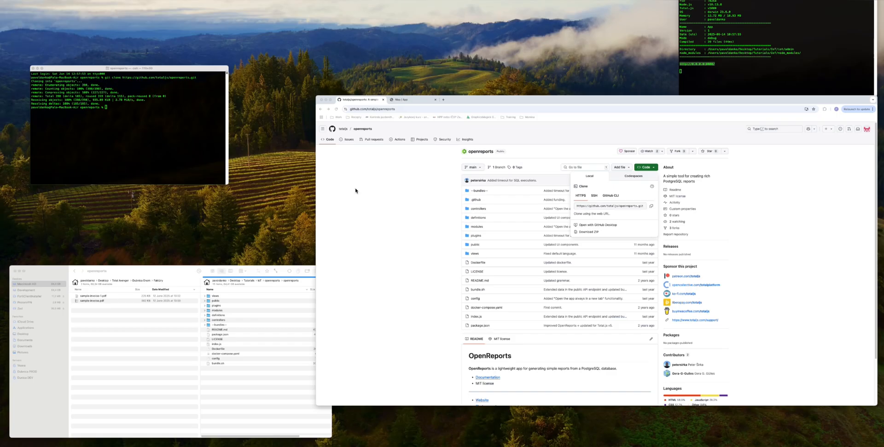
pyautogui.click(241, 300)
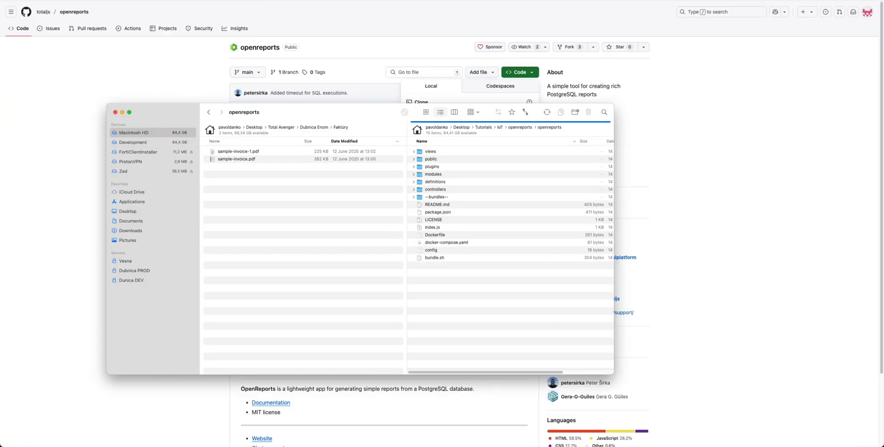
pyautogui.press('super+Tab')
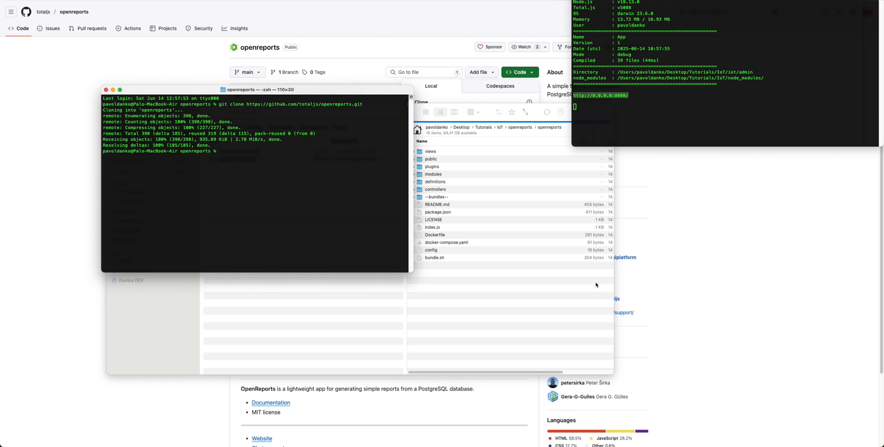
pyautogui.click(599, 283)
# Open index.js from the cloned openreports folder with CodeRunner
pyautogui.click(438, 230)
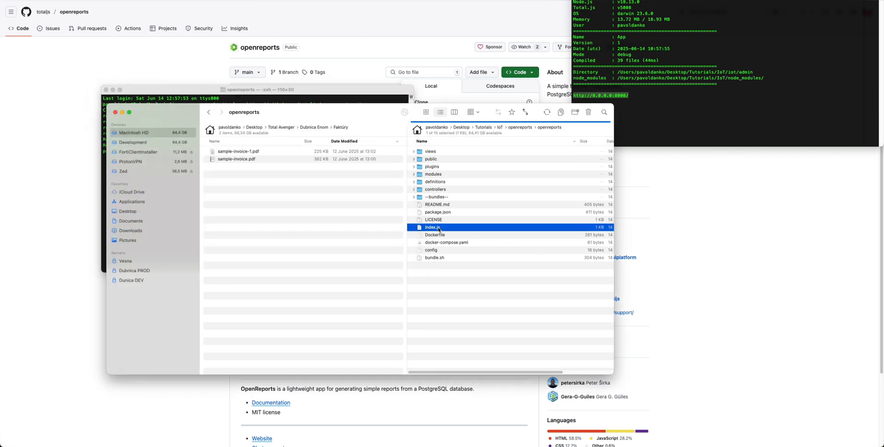
pyautogui.rightClick(438, 229)
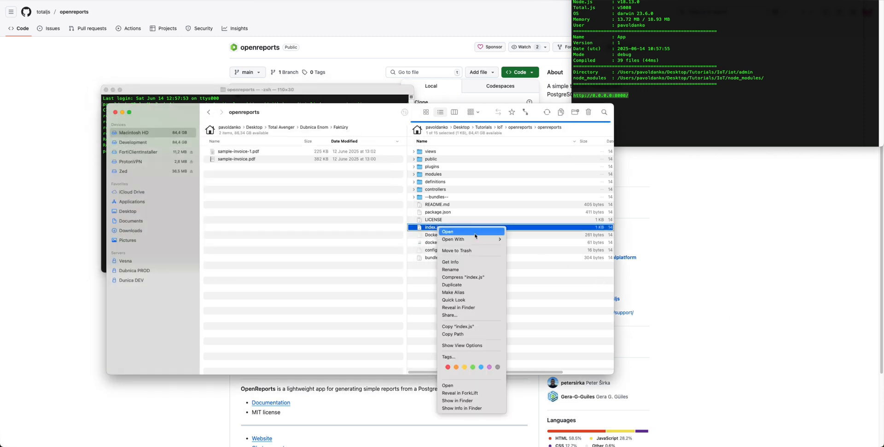
pyautogui.moveTo(483, 239)
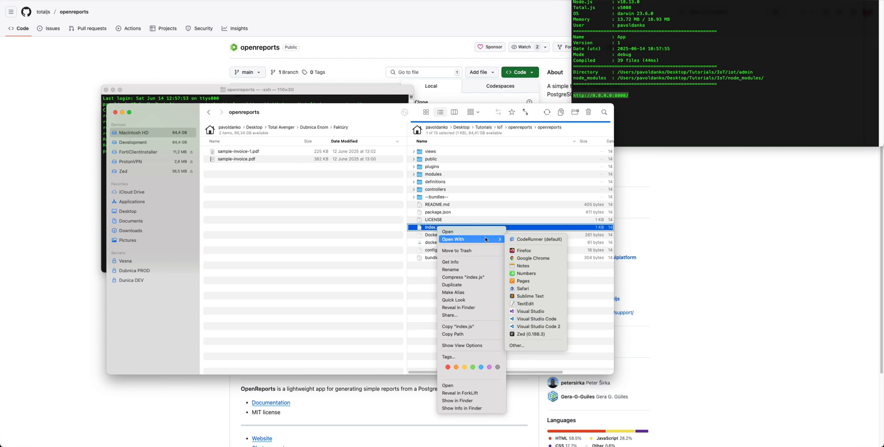
pyautogui.click(520, 239)
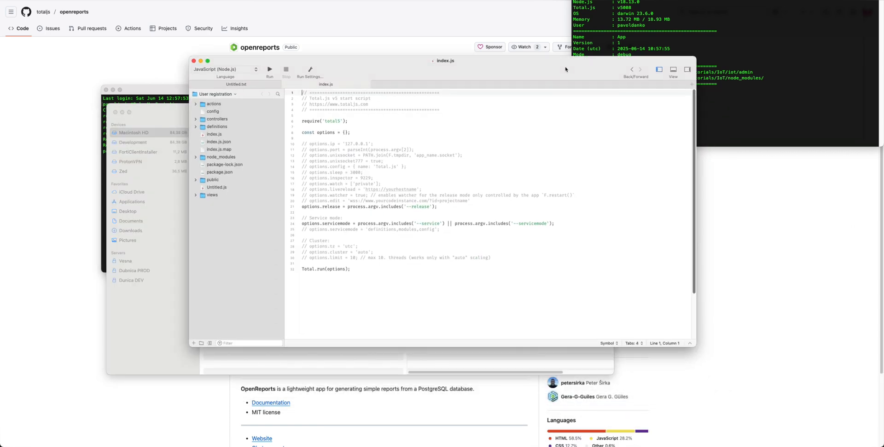
# Uncomment the options.port line in index.js
pyautogui.click(313, 161)
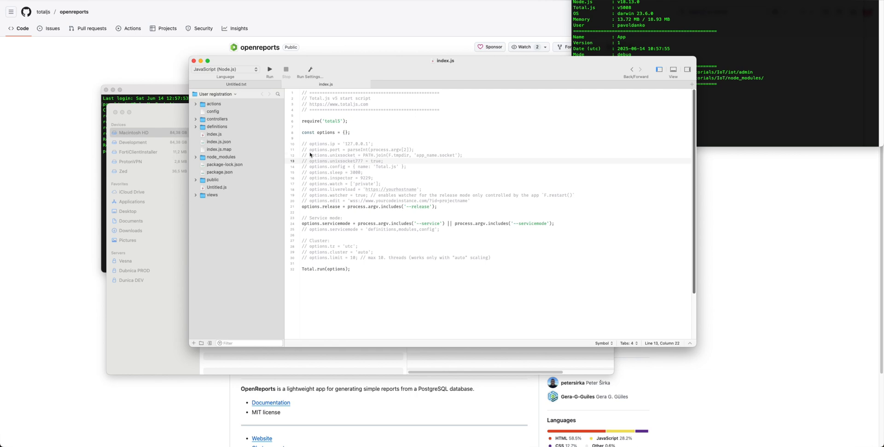
pyautogui.click(309, 154)
pyautogui.moveTo(309, 152); pyautogui.dragTo(302, 151)
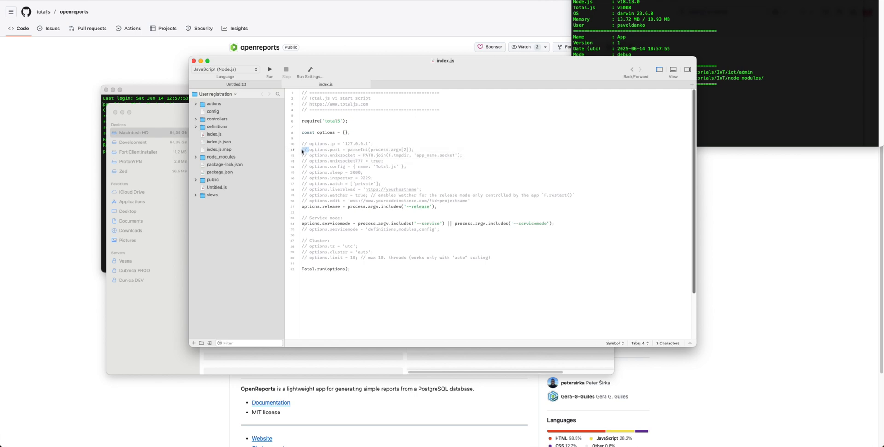
pyautogui.press('BackSpace')
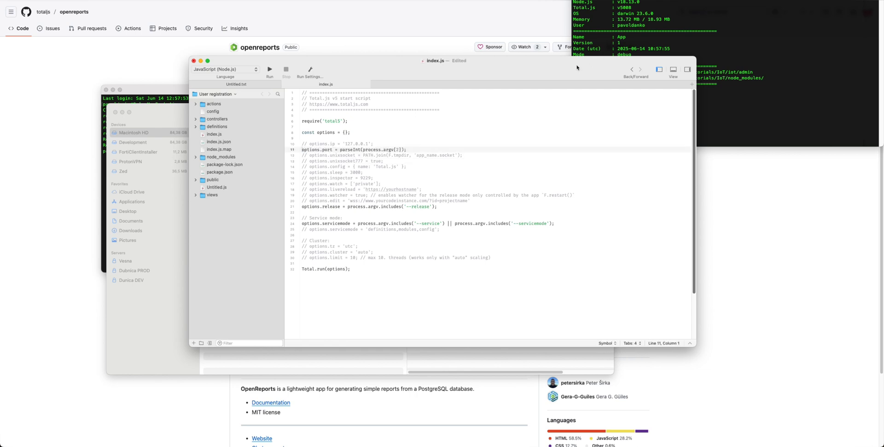
# Replace the parseInt(process.argv[2]) value of options.port with 8002, save index.js, and close the editor window
pyautogui.moveTo(460, 60); pyautogui.dragTo(330, 83)
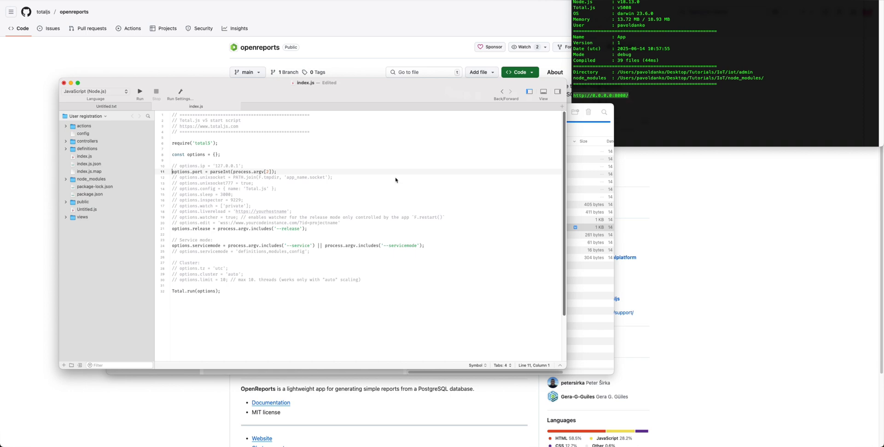
pyautogui.moveTo(274, 172); pyautogui.dragTo(210, 175)
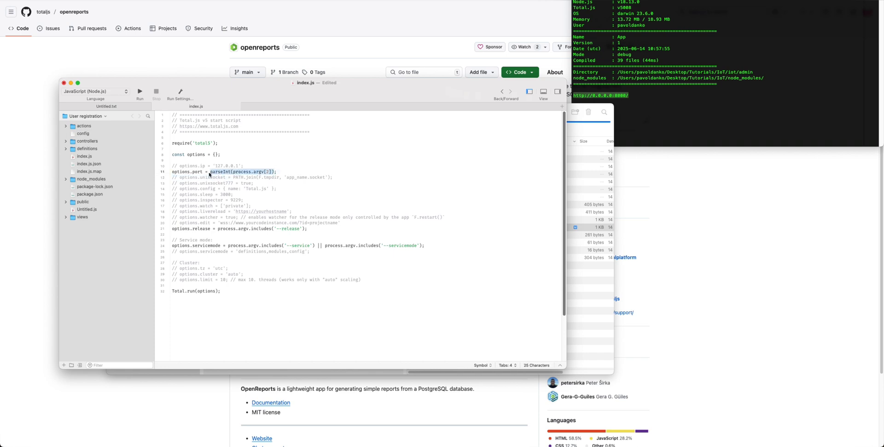
pyautogui.write('8002;')
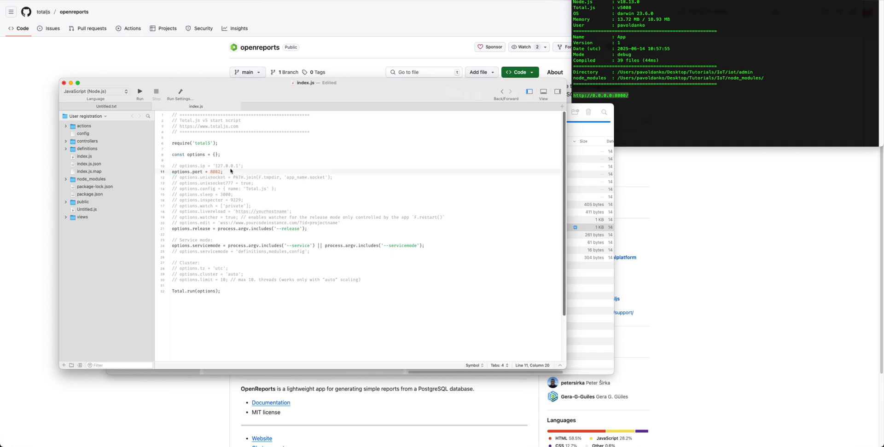
pyautogui.click(231, 172)
pyautogui.press('super+s')
pyautogui.click(64, 83)
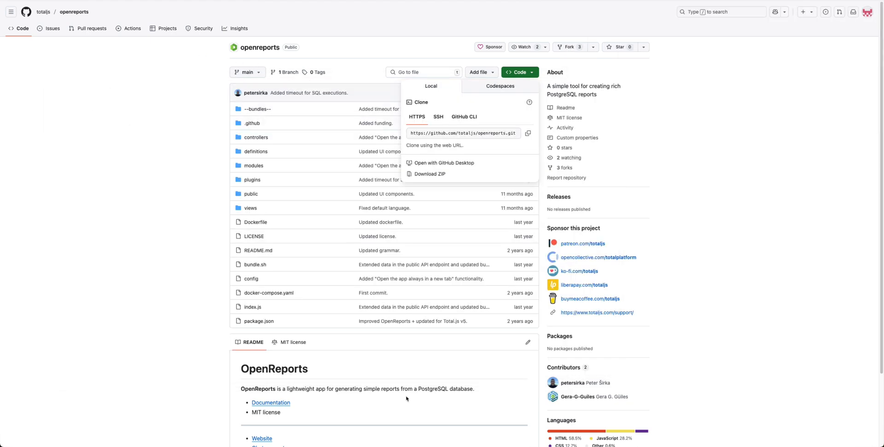
# Open a new terminal in the cloned openreports folder from the file manager and run node index.js
pyautogui.hotkey('ctrl', 'Up')
pyautogui.click(272, 308)
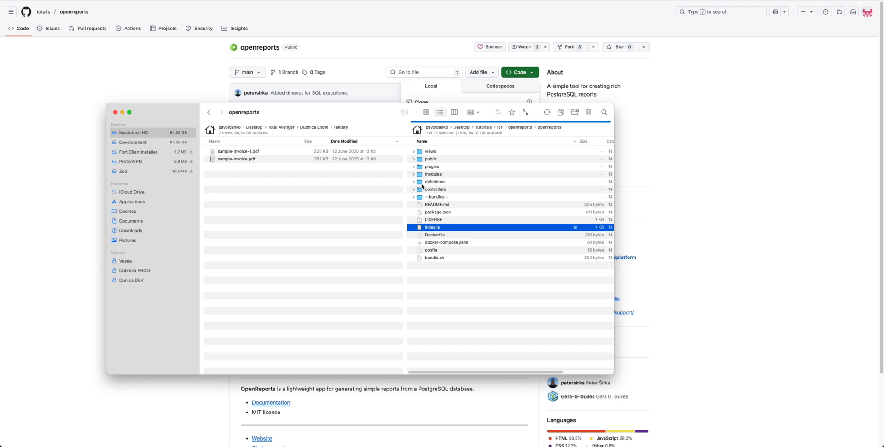
pyautogui.click(464, 273)
pyautogui.click(47, 1)
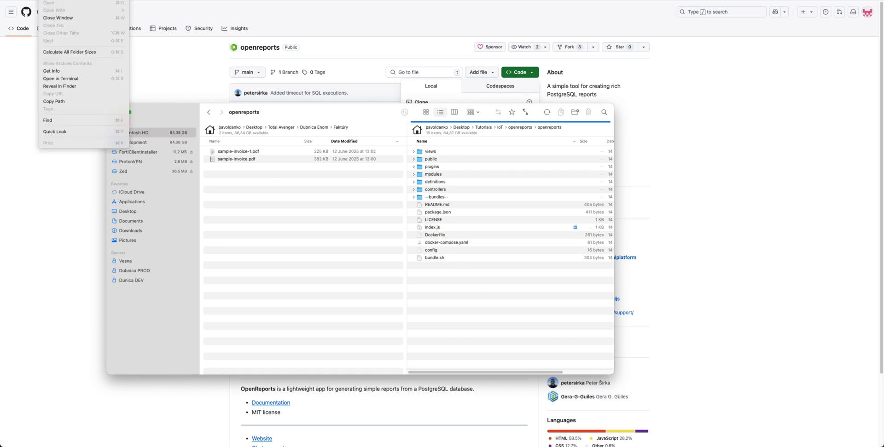
pyautogui.click(64, 78)
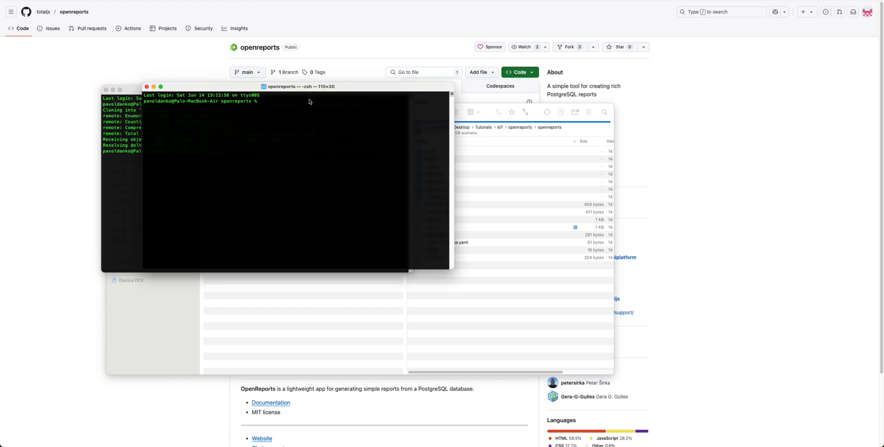
pyautogui.write('node index.js')
pyautogui.press('Return')
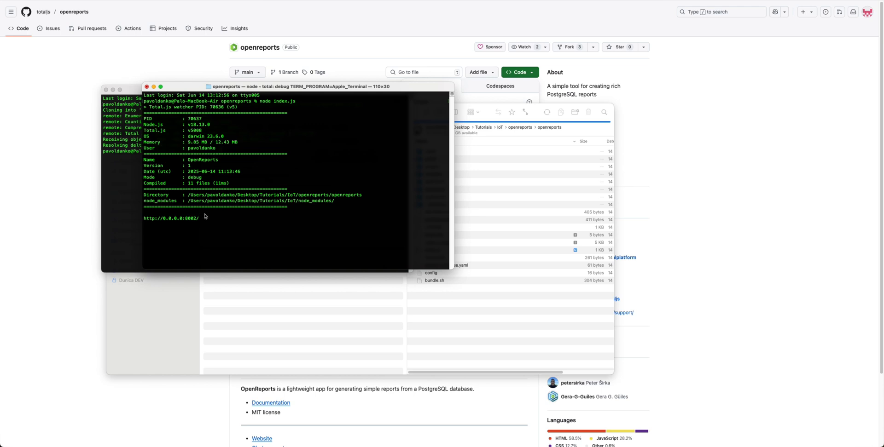
pyautogui.moveTo(203, 219); pyautogui.dragTo(143, 220)
pyautogui.press('super+c')
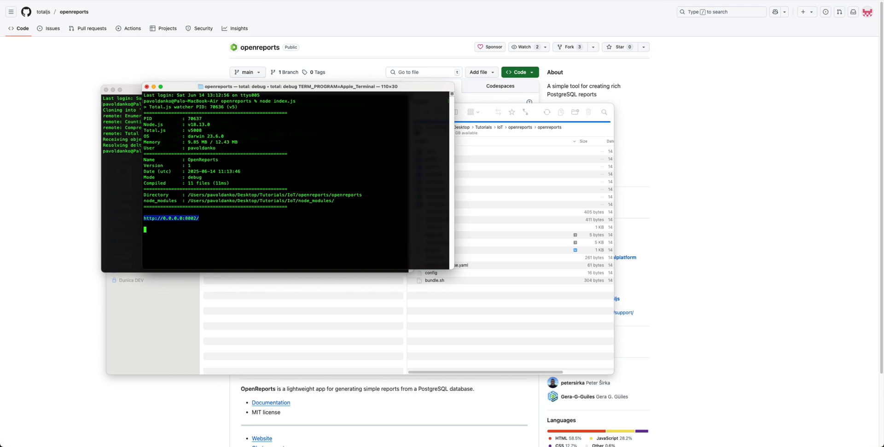
pyautogui.press('super+Tab')
pyautogui.press('super+t')
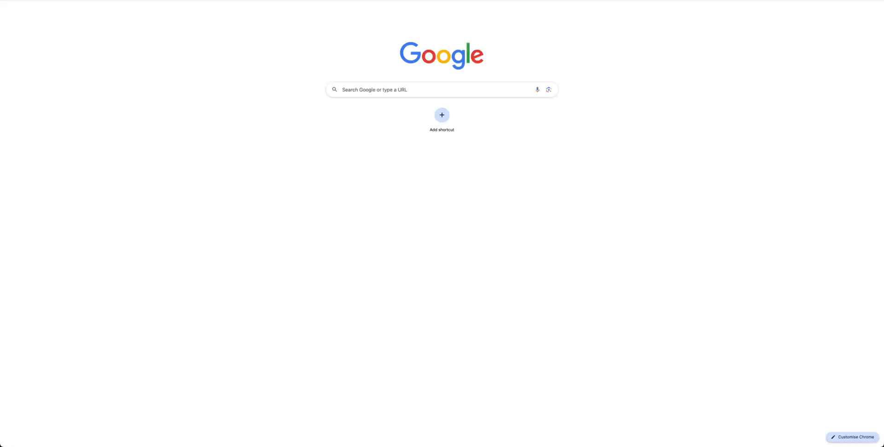
pyautogui.press('super+v')
pyautogui.press('Return')
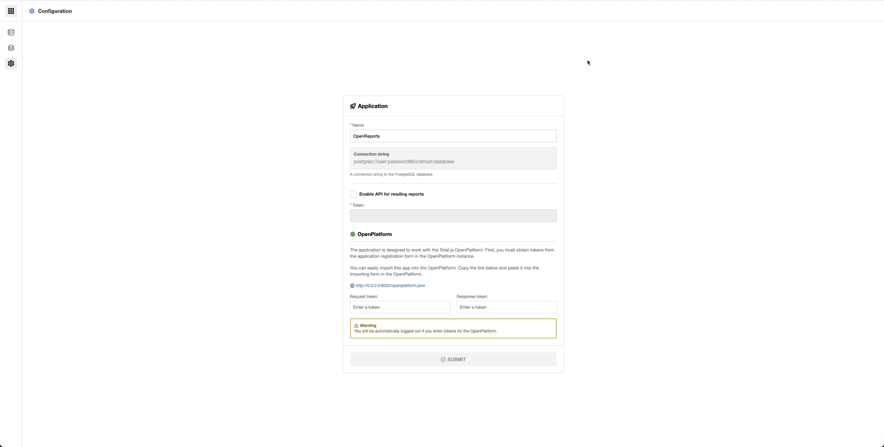
# Paste the PostgreSQL connection string, including its database password, into the OpenReports application configuration and submit it
pyautogui.click(398, 161)
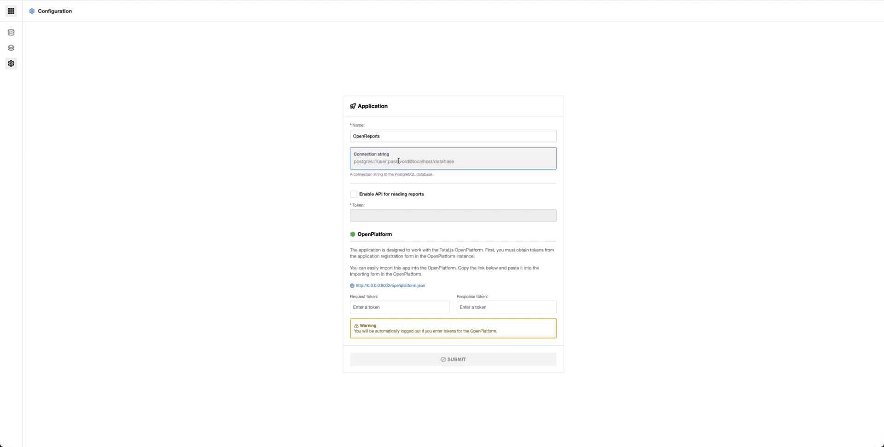
pyautogui.hotkey('ctrl', 'v')
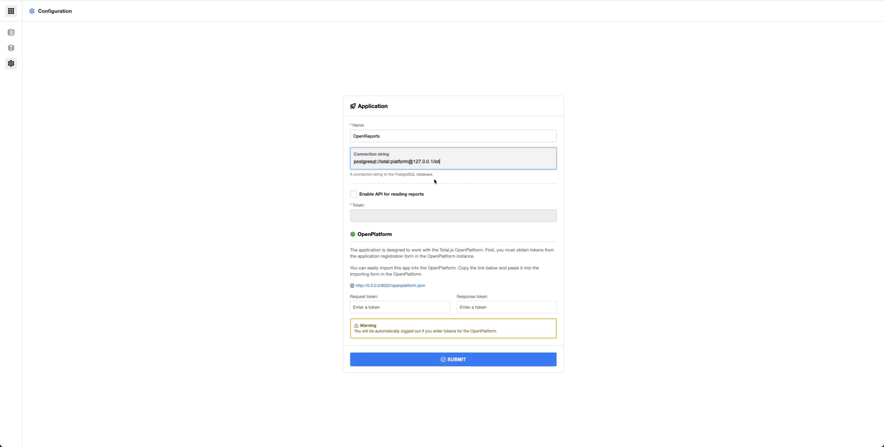
pyautogui.click(469, 359)
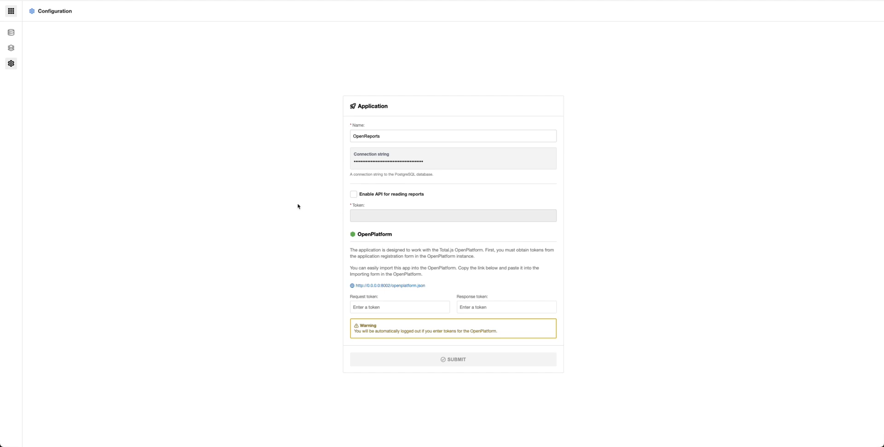
# Create the first database view and replace the template specification with the copied JSON for id hourly, name Hodinové
pyautogui.click(11, 49)
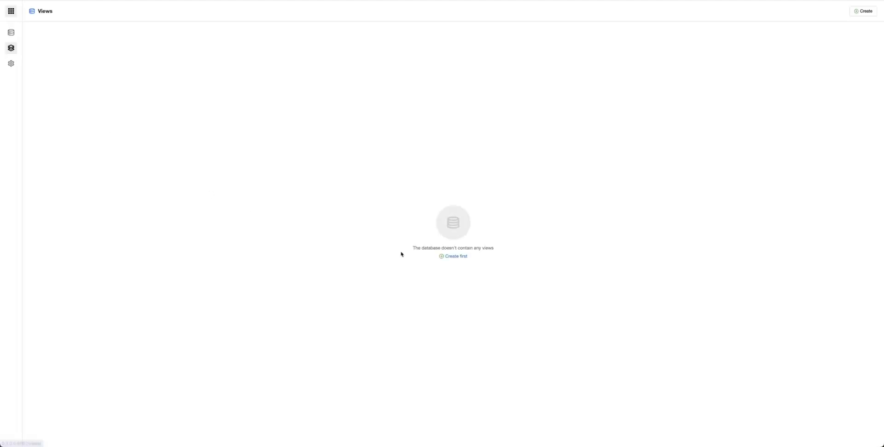
pyautogui.click(461, 257)
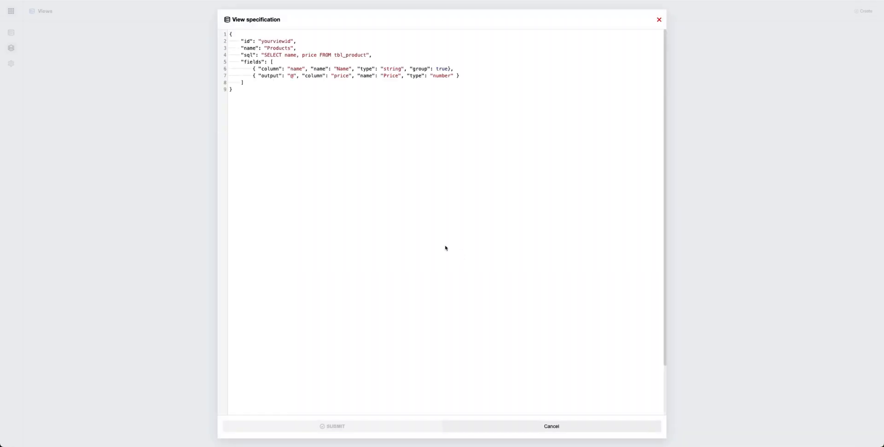
pyautogui.moveTo(262, 113); pyautogui.dragTo(206, 33)
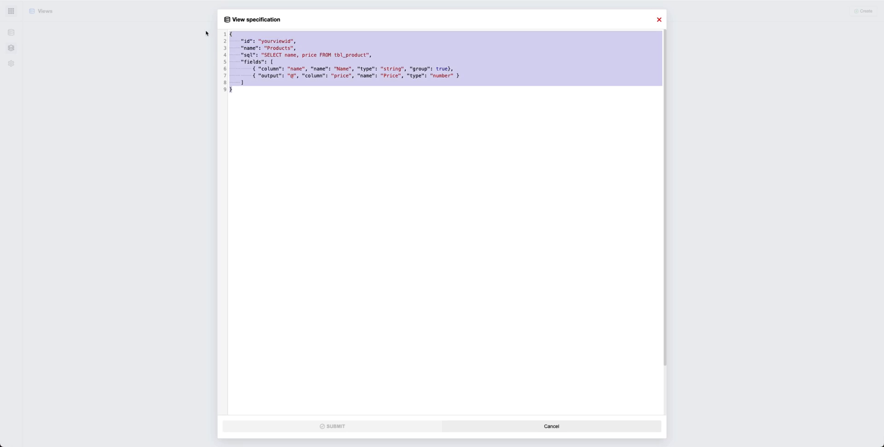
pyautogui.hotkey('ctrl', 'v')
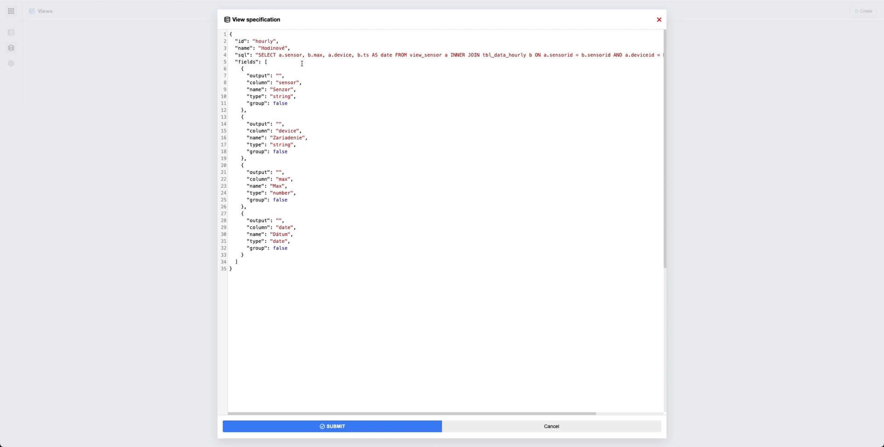
# Examine the id, name and full SQL query, including its joined tables and ordering, in the view specification
pyautogui.moveTo(229, 40); pyautogui.dragTo(302, 37)
pyautogui.click(304, 38)
pyautogui.moveTo(234, 48); pyautogui.dragTo(315, 48)
pyautogui.moveTo(249, 55); pyautogui.dragTo(233, 55)
pyautogui.click(256, 55)
pyautogui.hscroll(2, 257, 55)
pyautogui.hscroll(3, 257, 54)
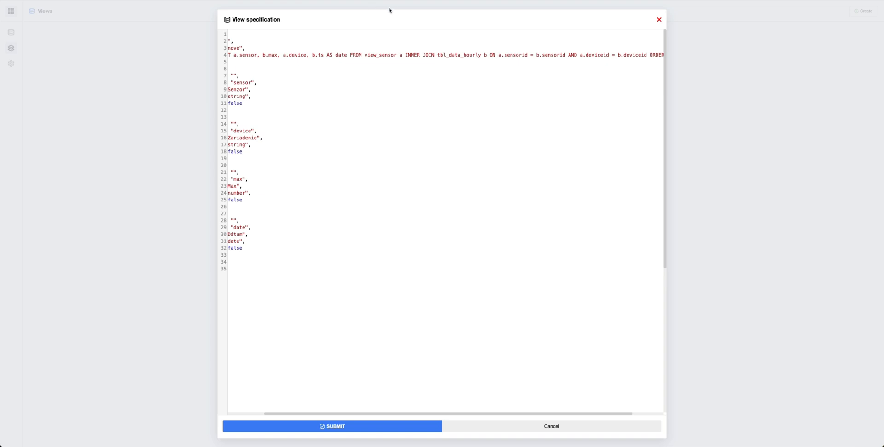
pyautogui.hscroll(4, 404, 57)
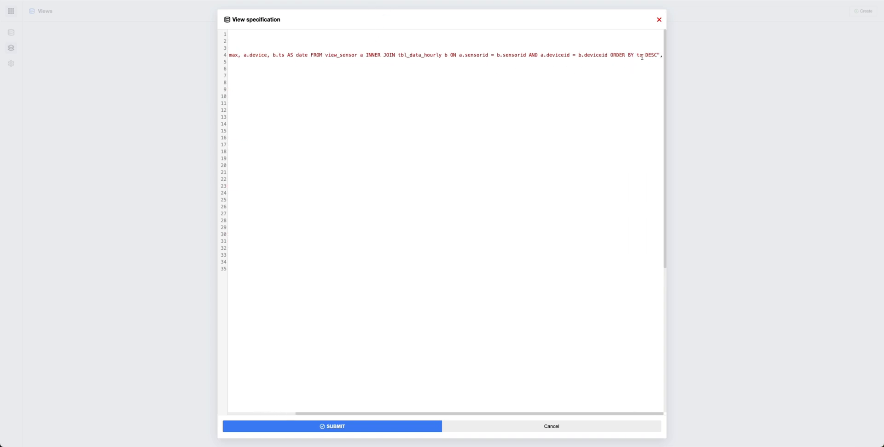
pyautogui.hscroll(-5, 642, 57)
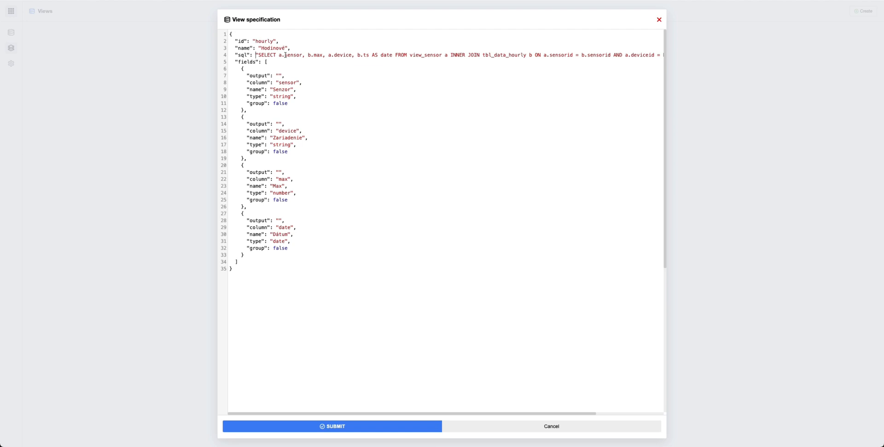
pyautogui.moveTo(285, 55); pyautogui.dragTo(438, 56)
pyautogui.hscroll(3, 454, 56)
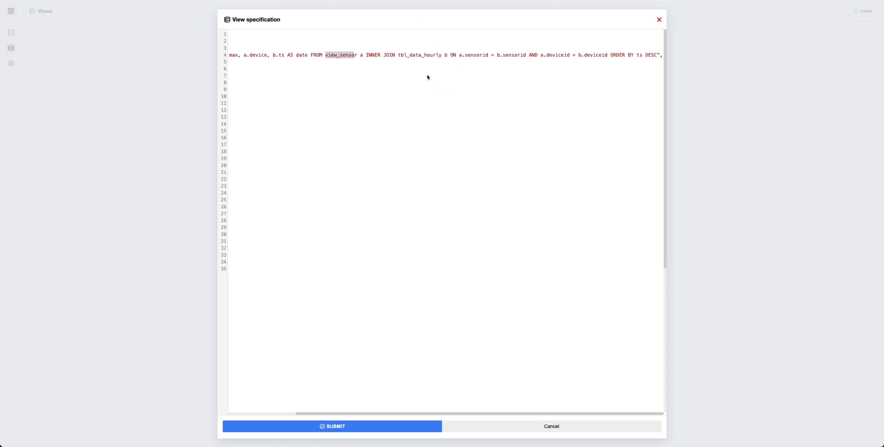
pyautogui.hscroll(-3, 427, 77)
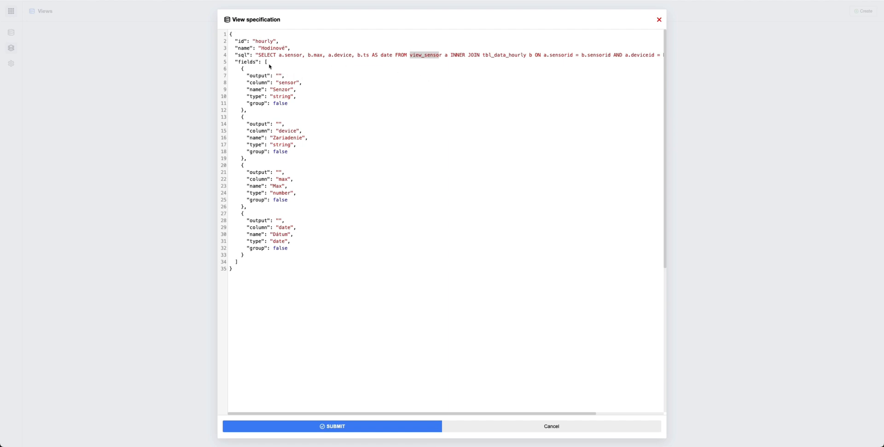
# Check the sensor, device, max and date field definitions against the SQL query's columns and submit the view specification
pyautogui.moveTo(236, 62); pyautogui.dragTo(258, 62)
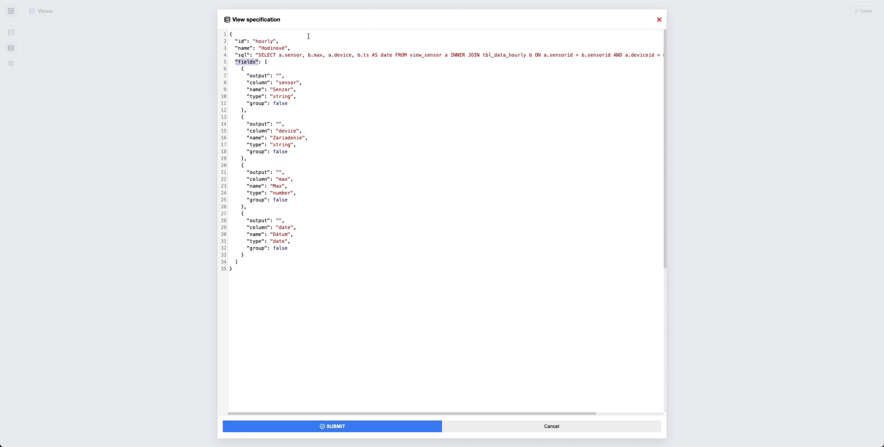
pyautogui.doubleClick(282, 96)
pyautogui.doubleClick(252, 82)
pyautogui.doubleClick(294, 82)
pyautogui.moveTo(286, 55); pyautogui.dragTo(298, 57)
pyautogui.moveTo(279, 131); pyautogui.dragTo(295, 131)
pyautogui.moveTo(334, 56); pyautogui.dragTo(351, 56)
pyautogui.moveTo(279, 179); pyautogui.dragTo(288, 179)
pyautogui.moveTo(313, 55); pyautogui.dragTo(317, 55)
pyautogui.moveTo(277, 227); pyautogui.dragTo(293, 227)
pyautogui.moveTo(380, 55); pyautogui.dragTo(393, 54)
pyautogui.moveTo(247, 90)
pyautogui.mouseDown()
pyautogui.moveTo(278, 93)
pyautogui.moveTo(252, 97)
pyautogui.mouseUp()
pyautogui.click(362, 426)
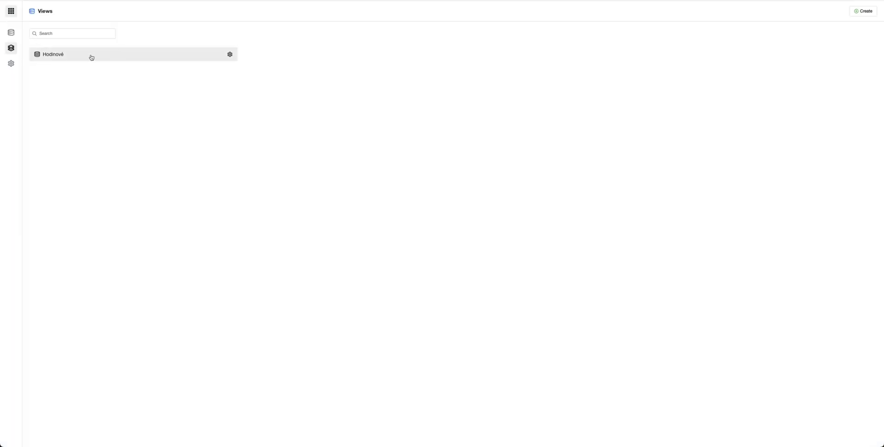
# Start a new report named Test that uses the Hodinové view
pyautogui.click(14, 33)
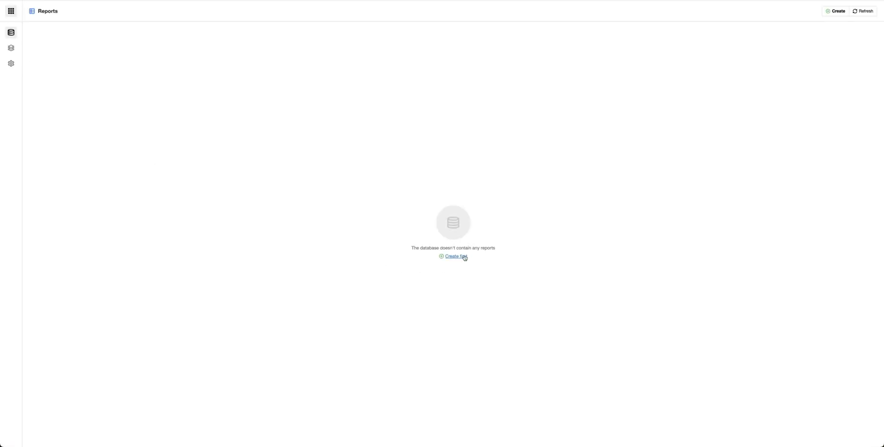
pyautogui.click(465, 256)
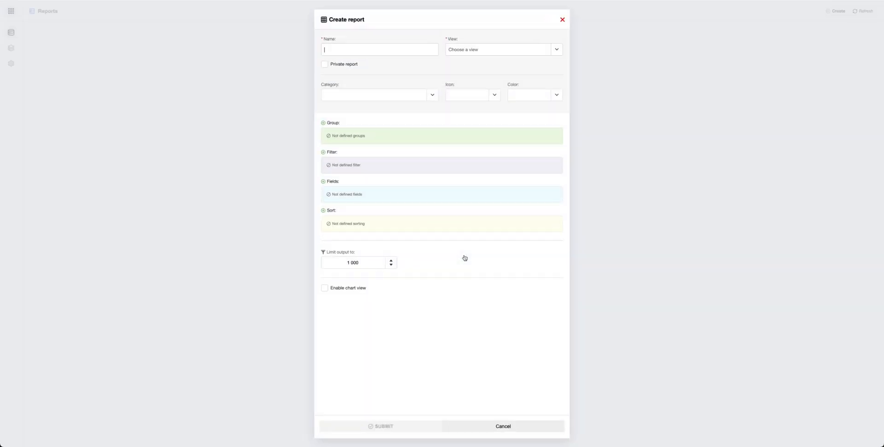
pyautogui.click(367, 47)
pyautogui.write('Test')
pyautogui.click(507, 50)
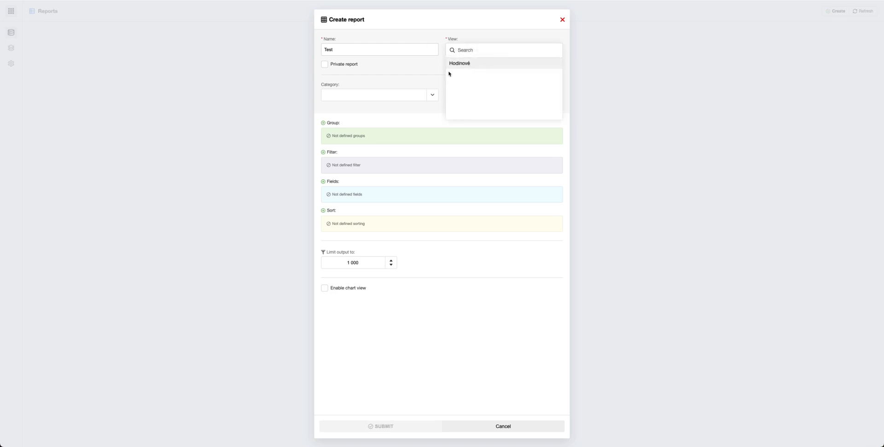
pyautogui.click(466, 65)
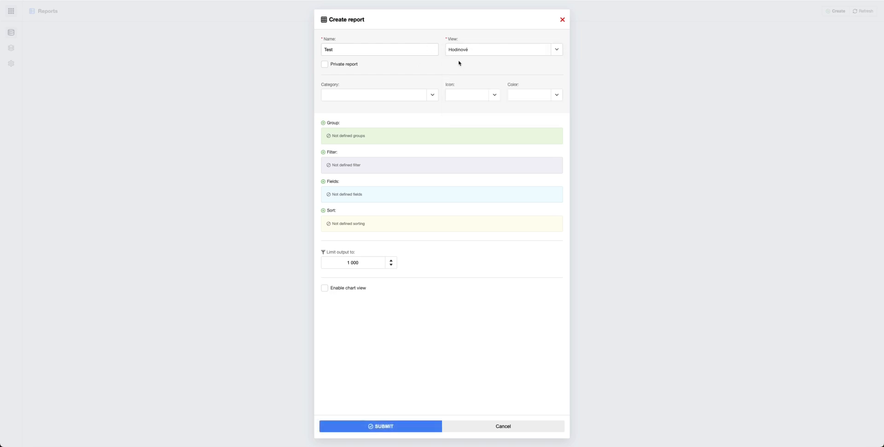
# Add the fields Senzor, Zariadenie, Max and Dátum to the Test report
pyautogui.click(323, 182)
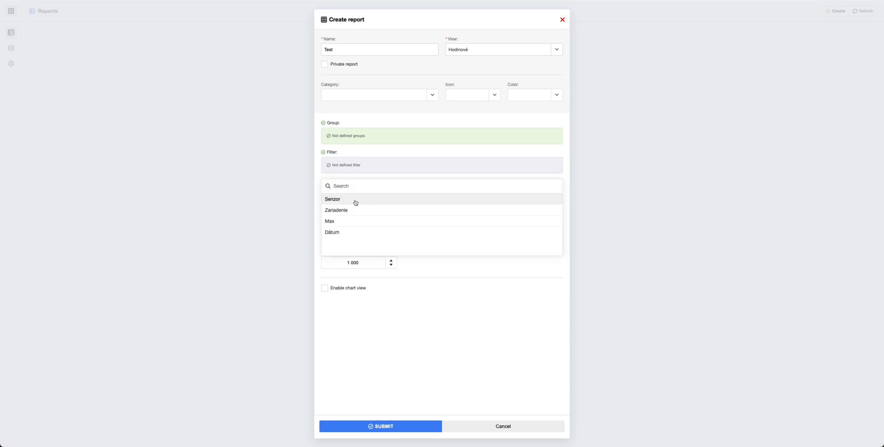
pyautogui.click(354, 203)
pyautogui.click(323, 182)
pyautogui.click(350, 209)
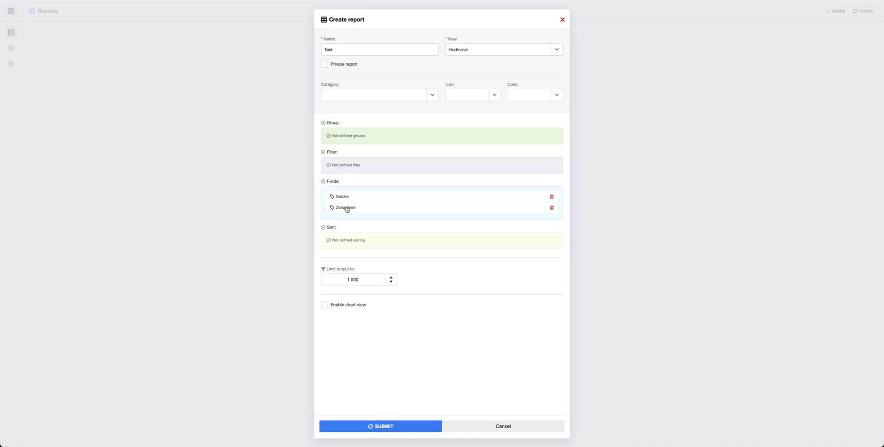
pyautogui.click(322, 182)
pyautogui.click(361, 227)
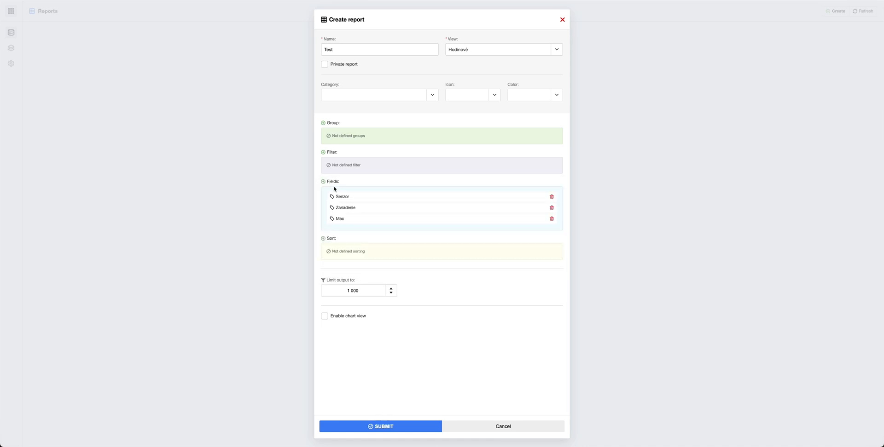
pyautogui.click(323, 182)
pyautogui.click(352, 235)
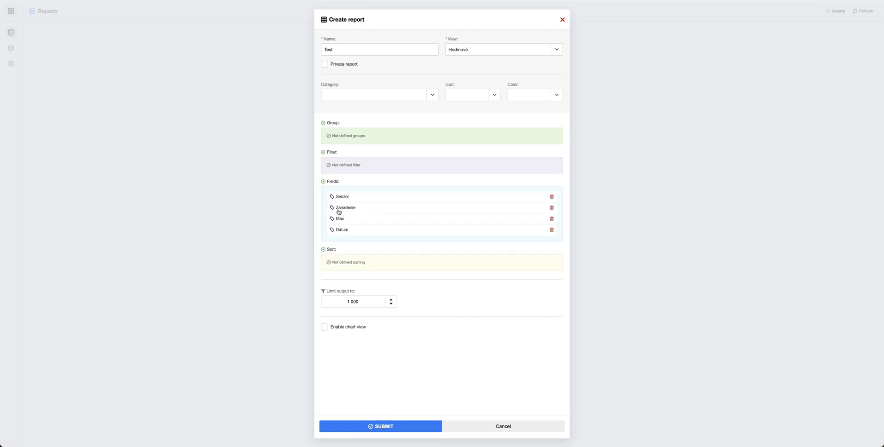
# Submit the Test report and open it from the reports list
pyautogui.click(411, 427)
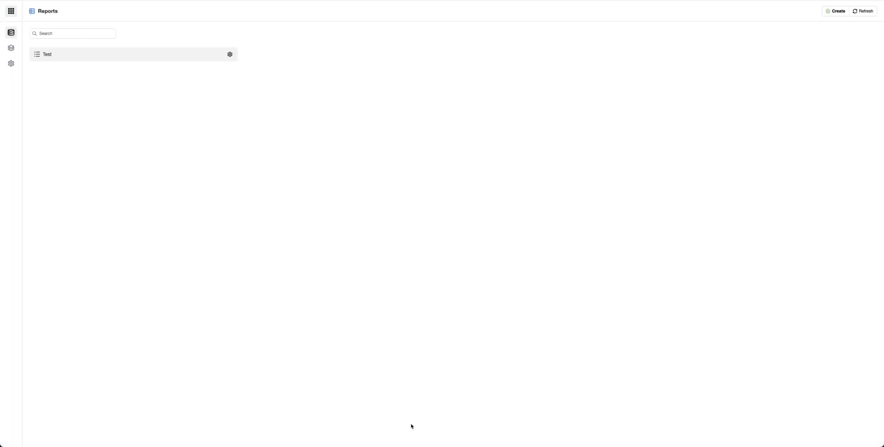
pyautogui.click(122, 56)
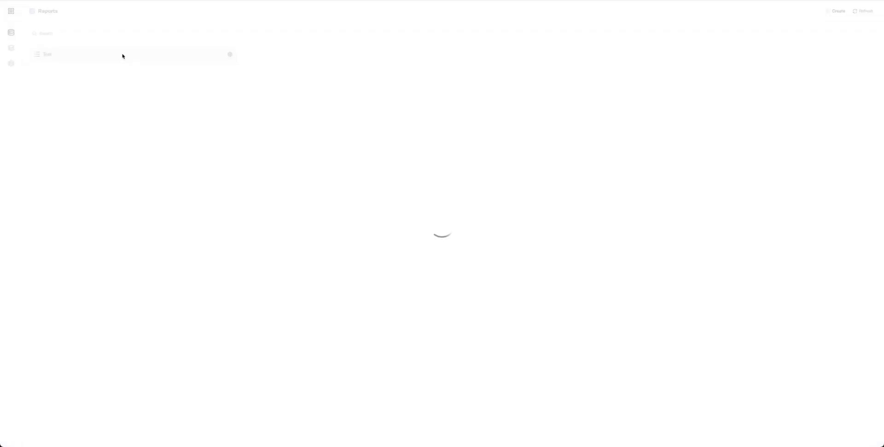